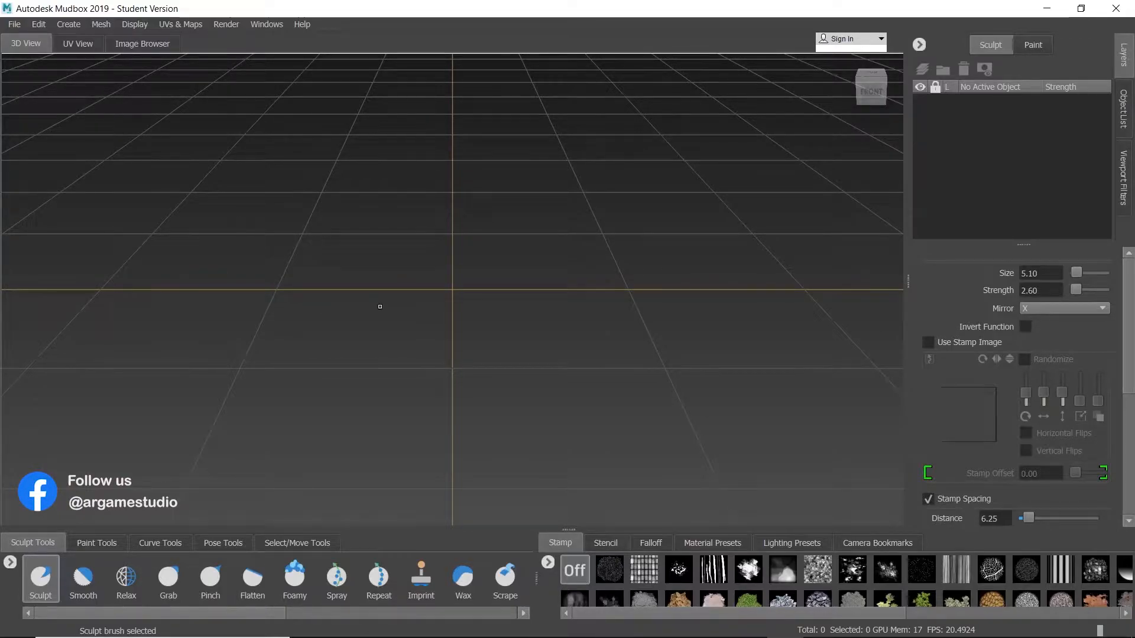
- Create a cube mesh in the empty scene
scroll(380, 306, up, 1)
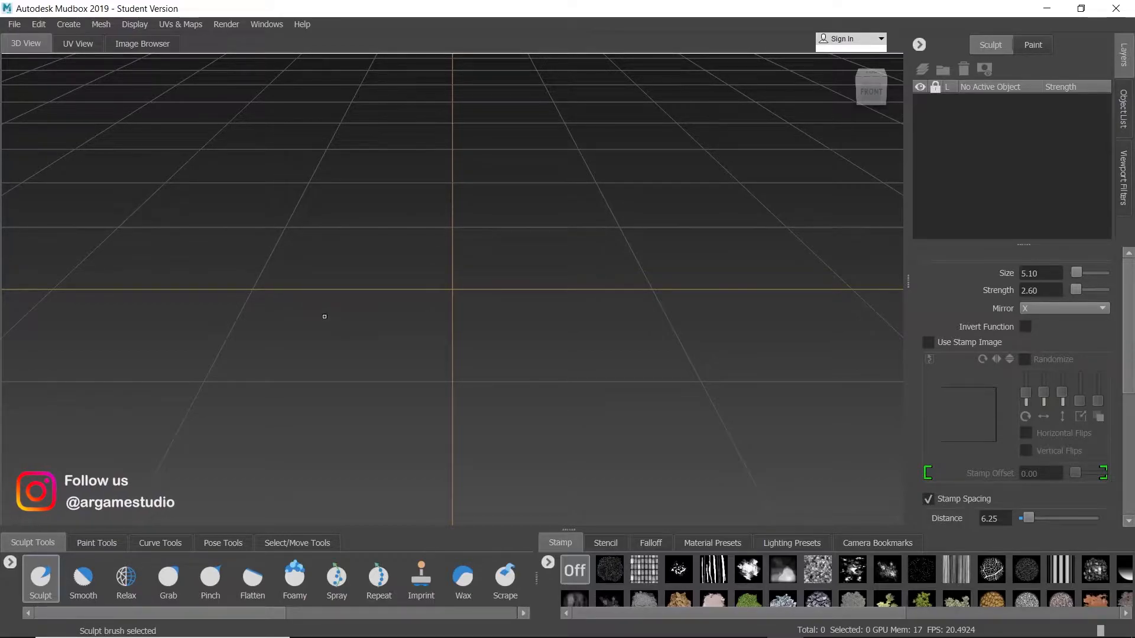
click(69, 25)
key(Escape)
click(70, 24)
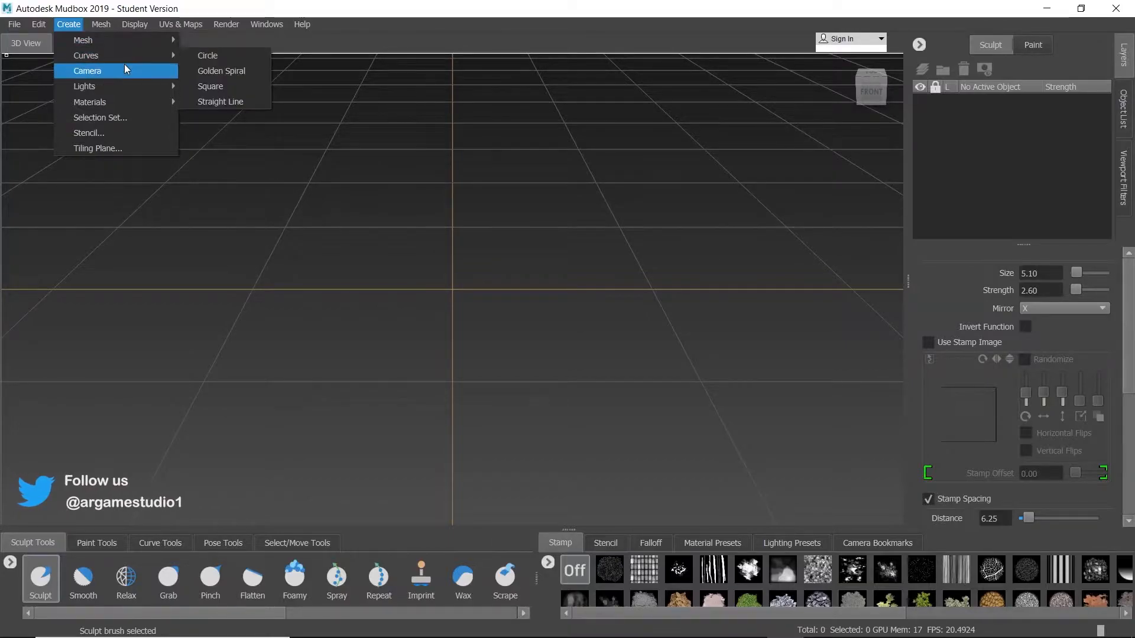
mouse_move(130, 98)
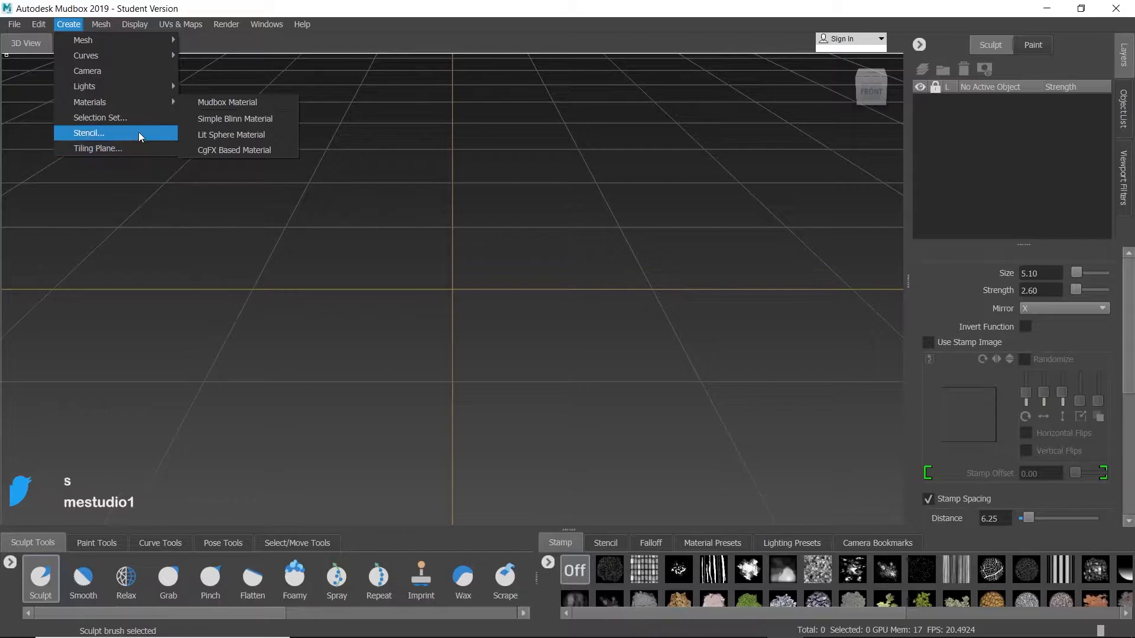
mouse_move(82, 39)
key(shift)
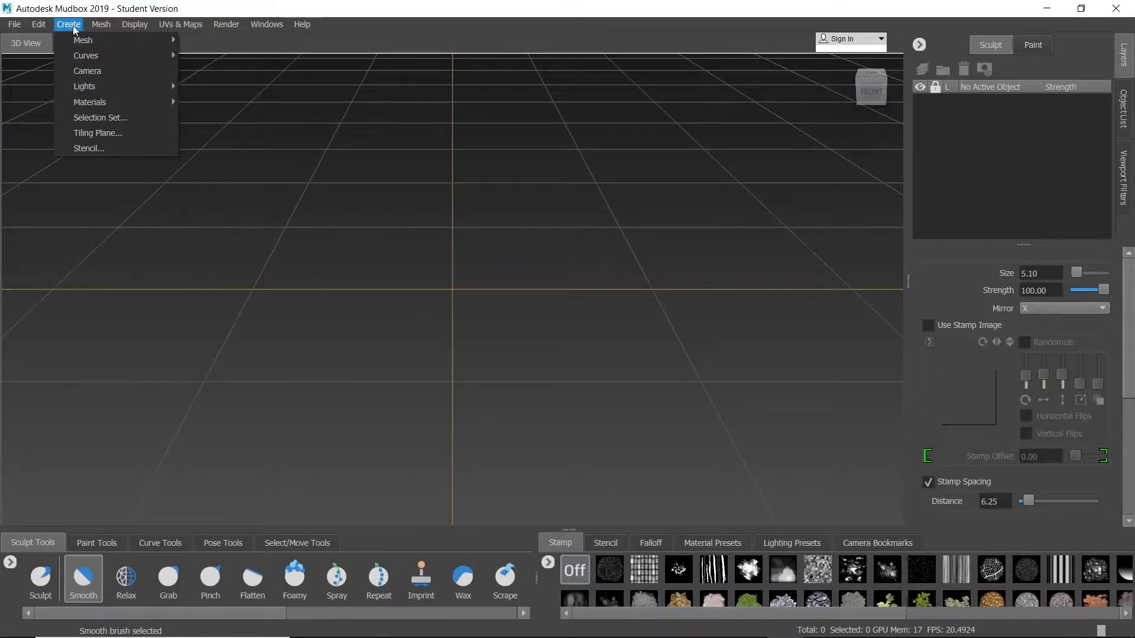
mouse_move(136, 41)
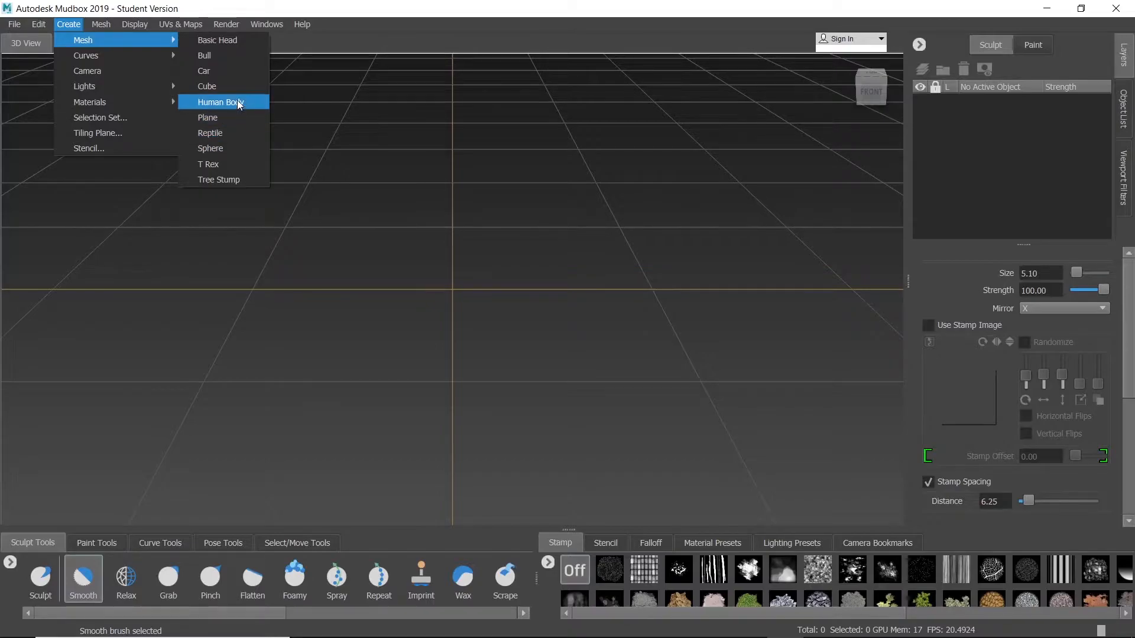
click(229, 87)
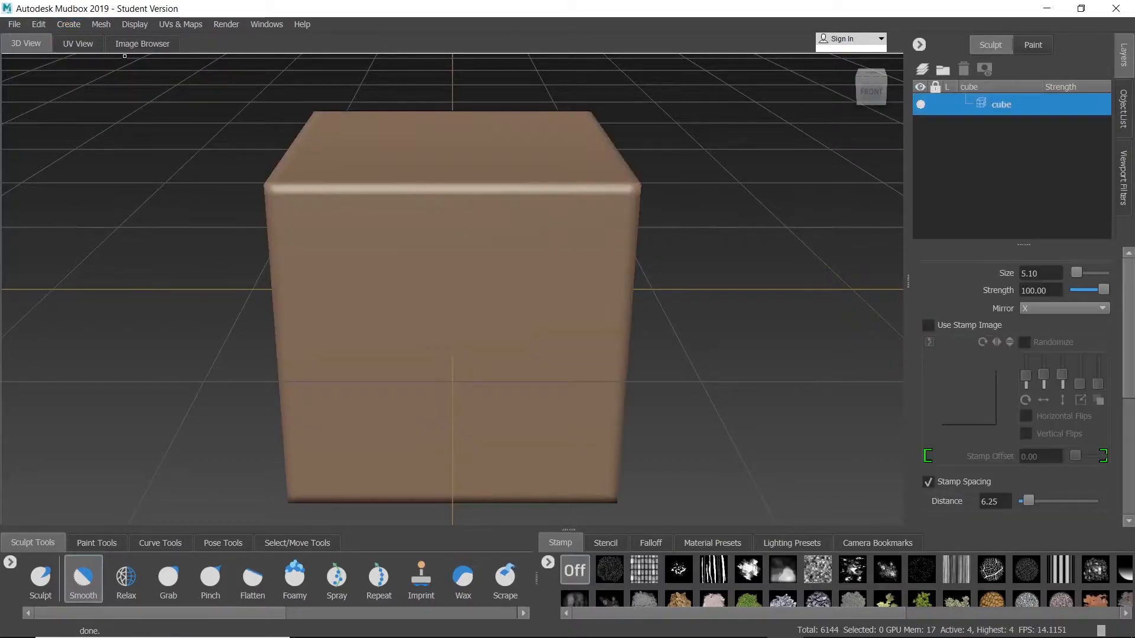
- Translate the cube along all three axes to about X -58, Y 11 and Z -58
scroll(237, 301, down, 1)
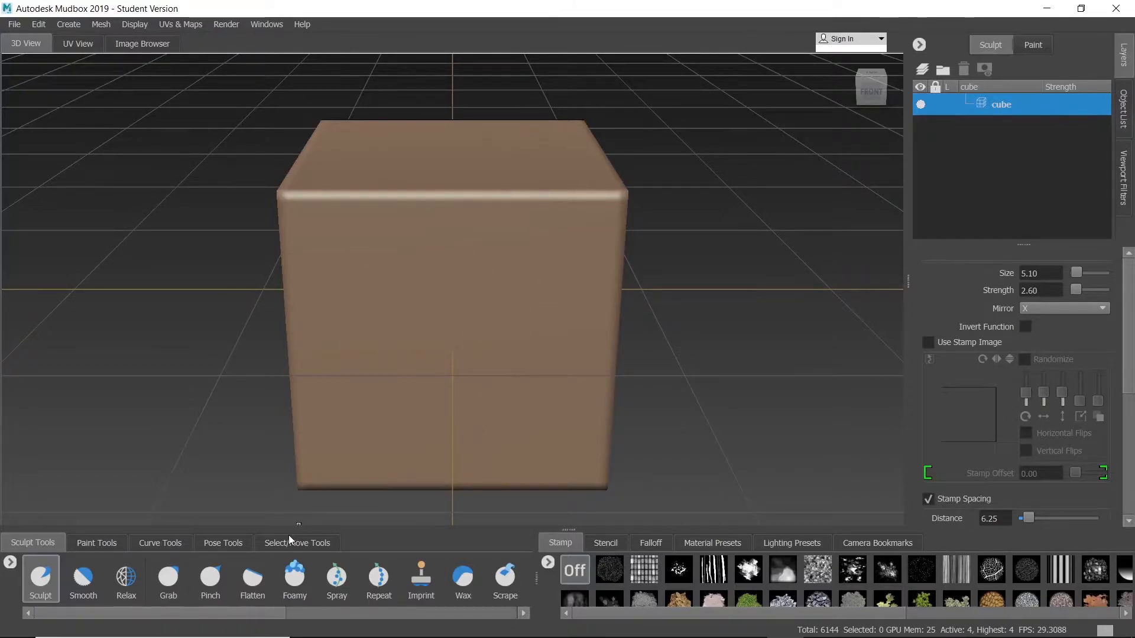
click(324, 541)
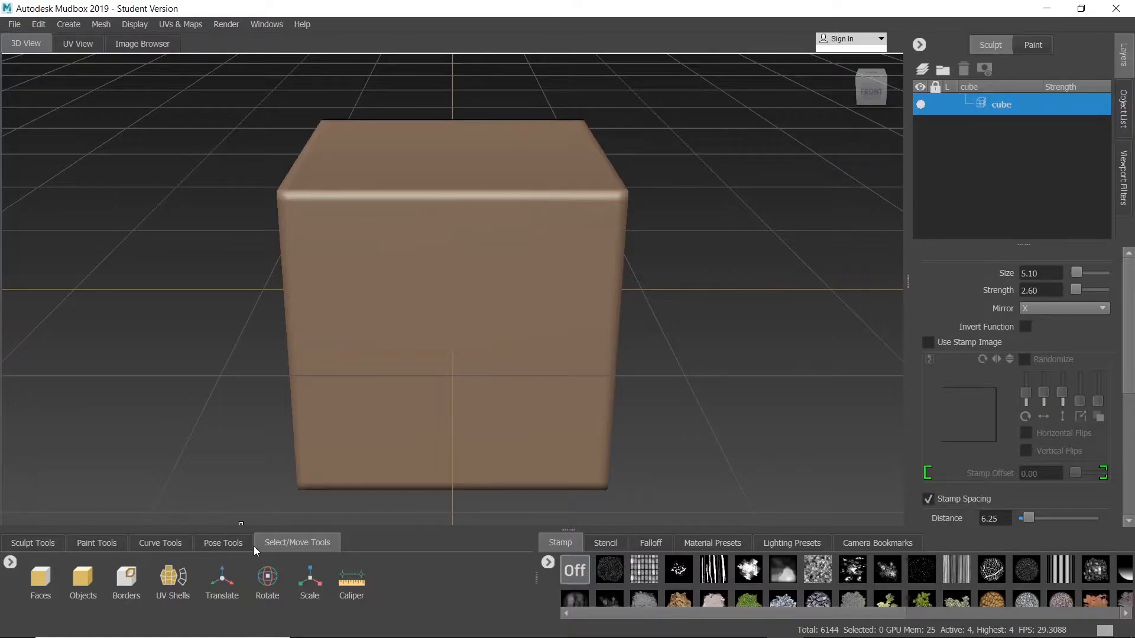
click(225, 596)
key(1)
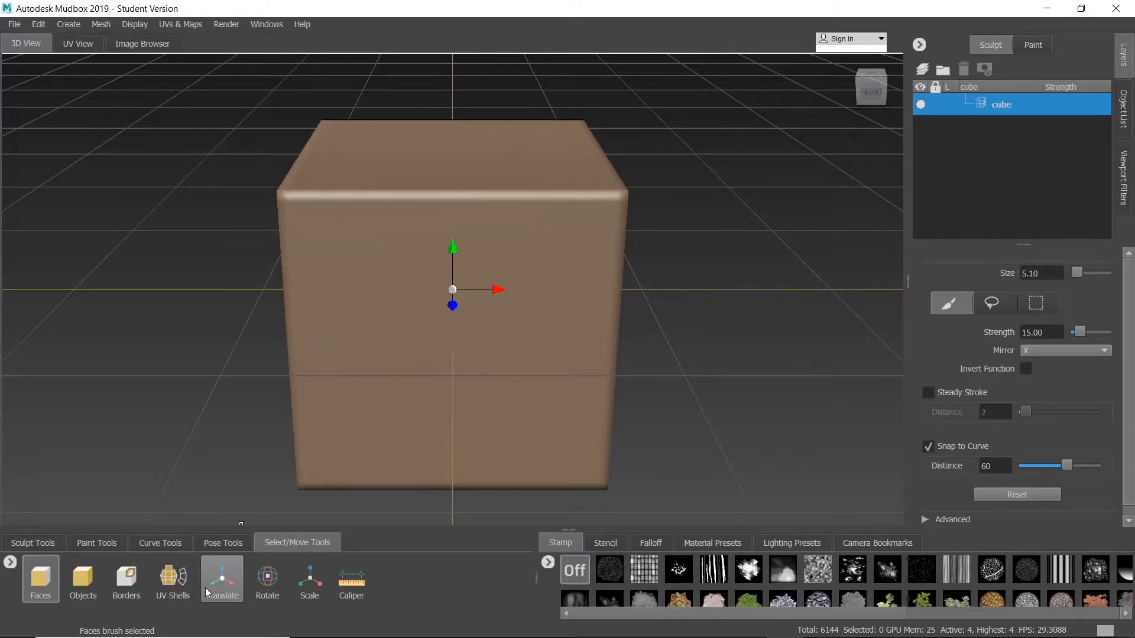
click(226, 590)
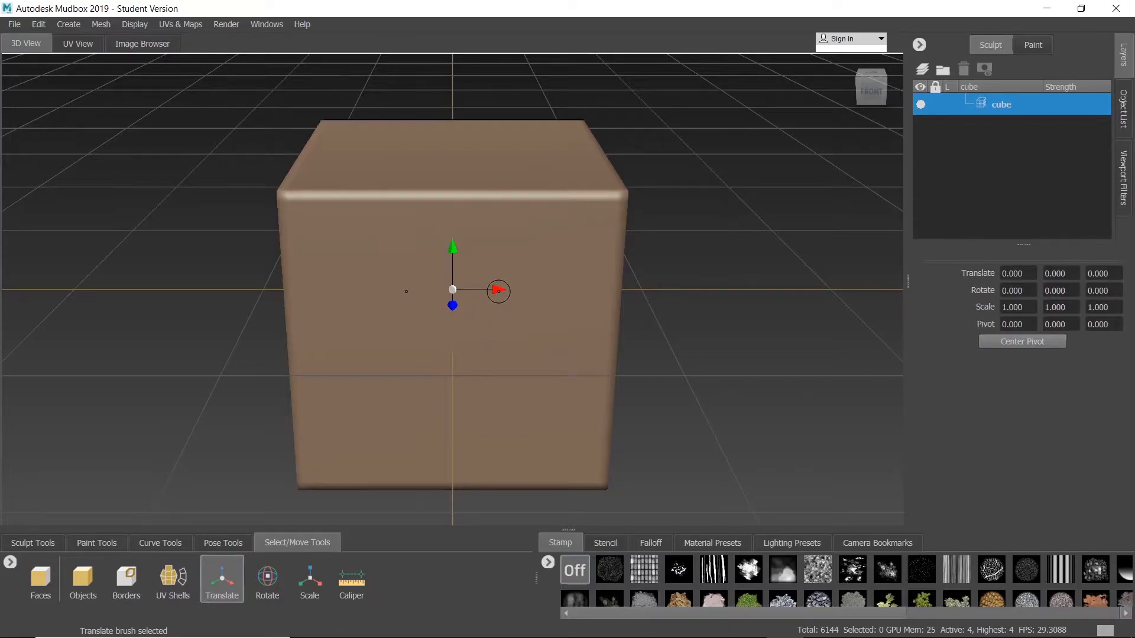
drag(498, 291, 464, 232)
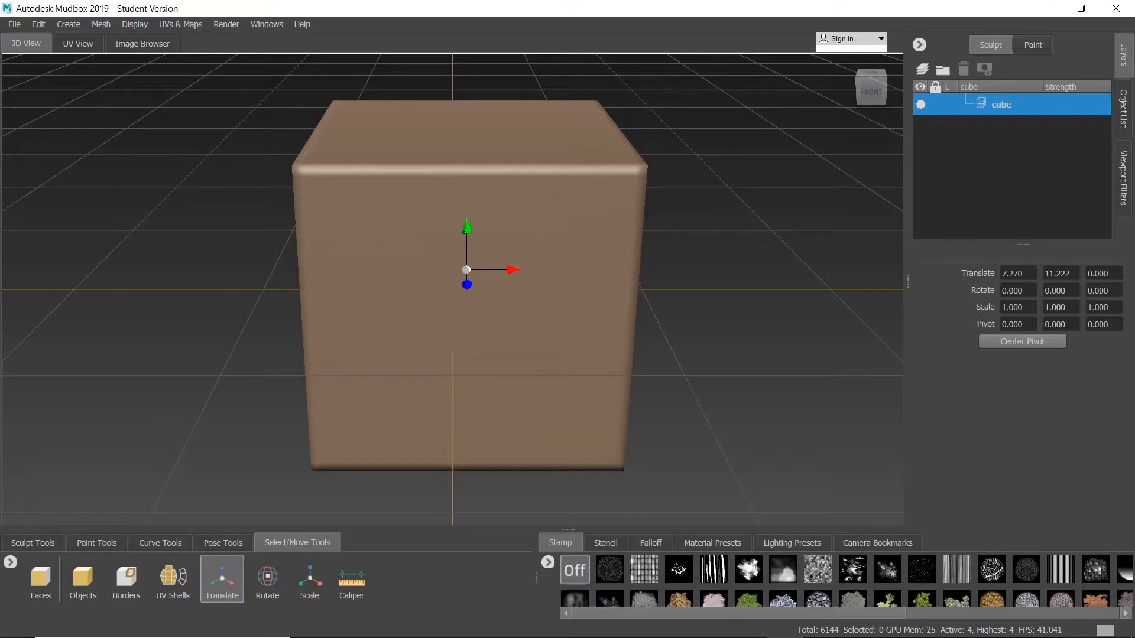
drag(467, 284, 452, 246)
mouse_move(666, 261)
alt+mouse_down()
mouse_move(626, 356)
mouse_move(551, 308)
mouse_move(510, 238)
alt+mouse_up()
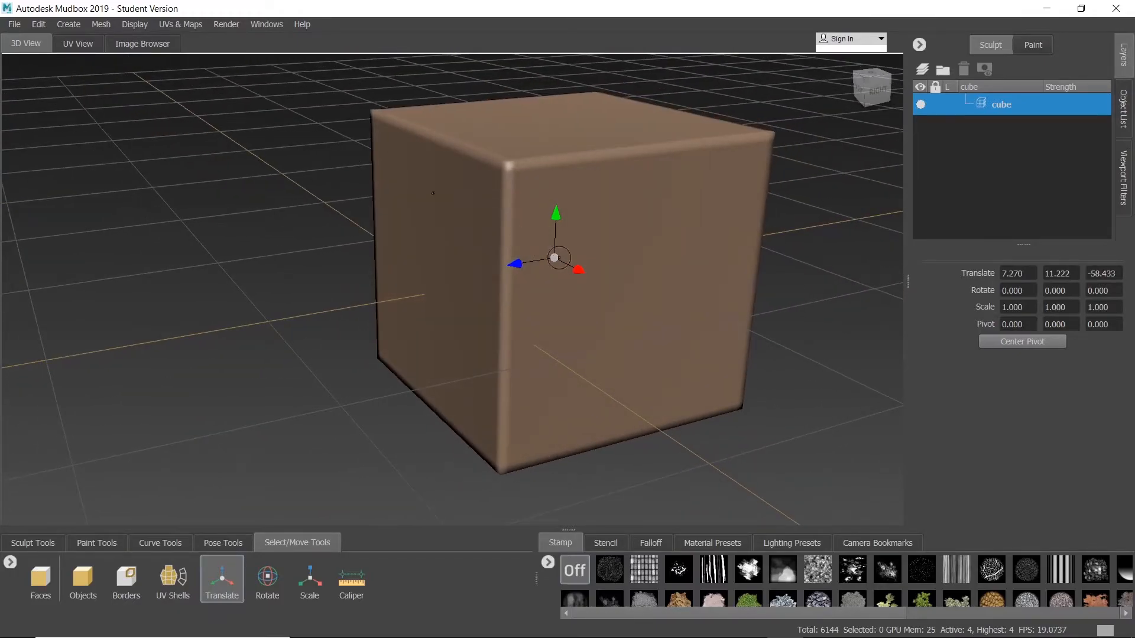
mouse_move(582, 270)
mouse_down()
mouse_move(665, 312)
mouse_move(455, 207)
mouse_move(485, 189)
mouse_move(533, 212)
mouse_up()
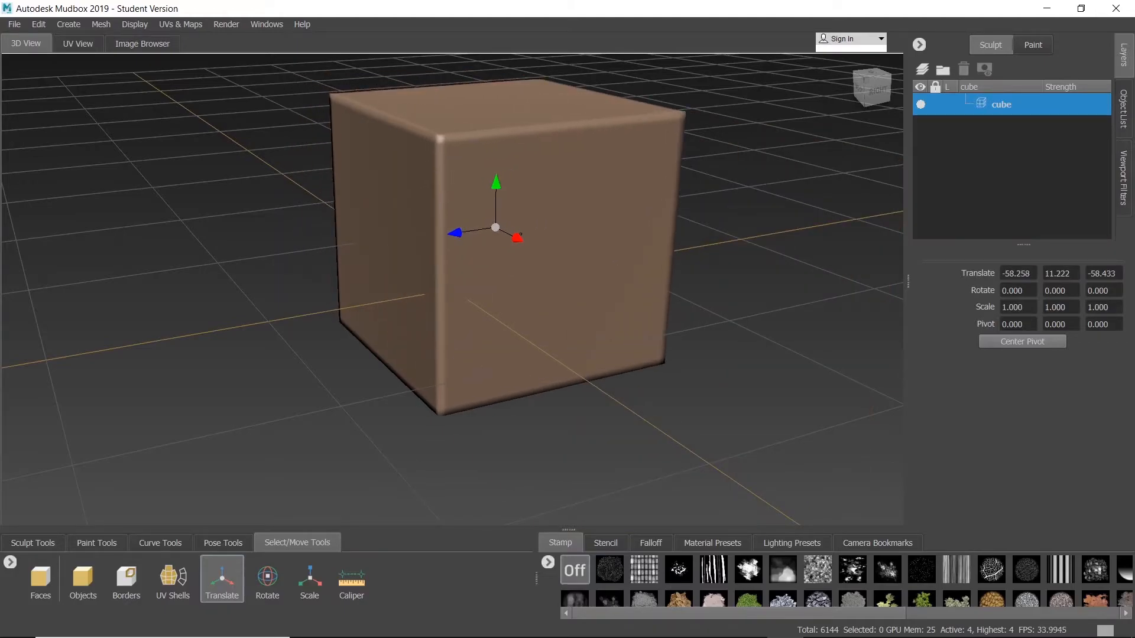
key(q)
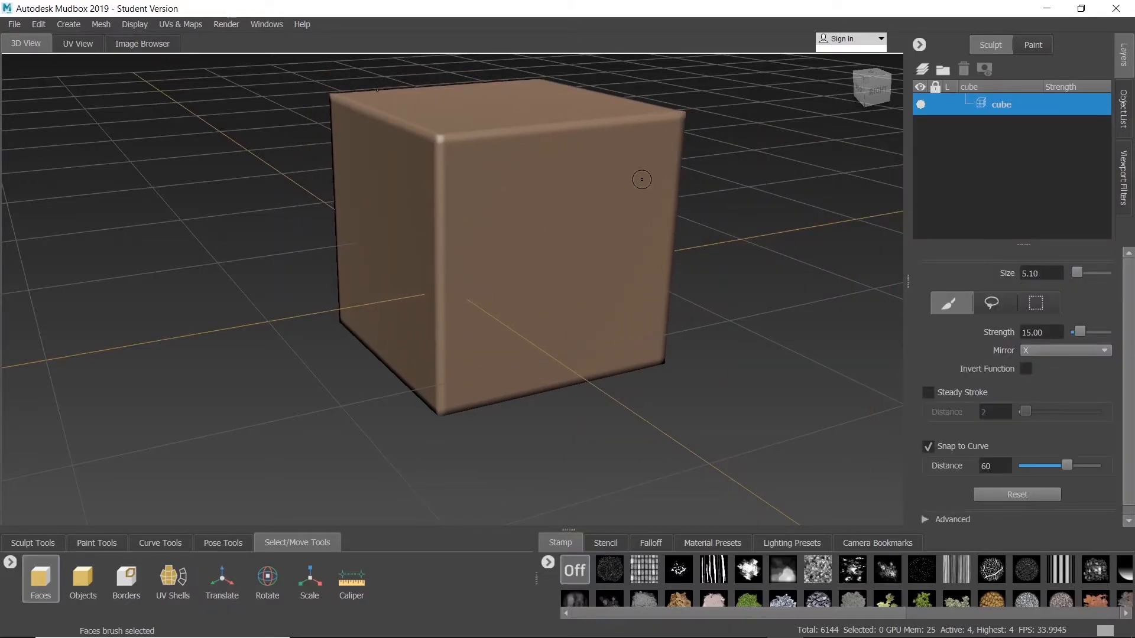
- Rotate the cube around all three axes to about 108, 344 and 9 degrees
scroll(650, 196, down, 3)
alt+drag(697, 215, 760, 264)
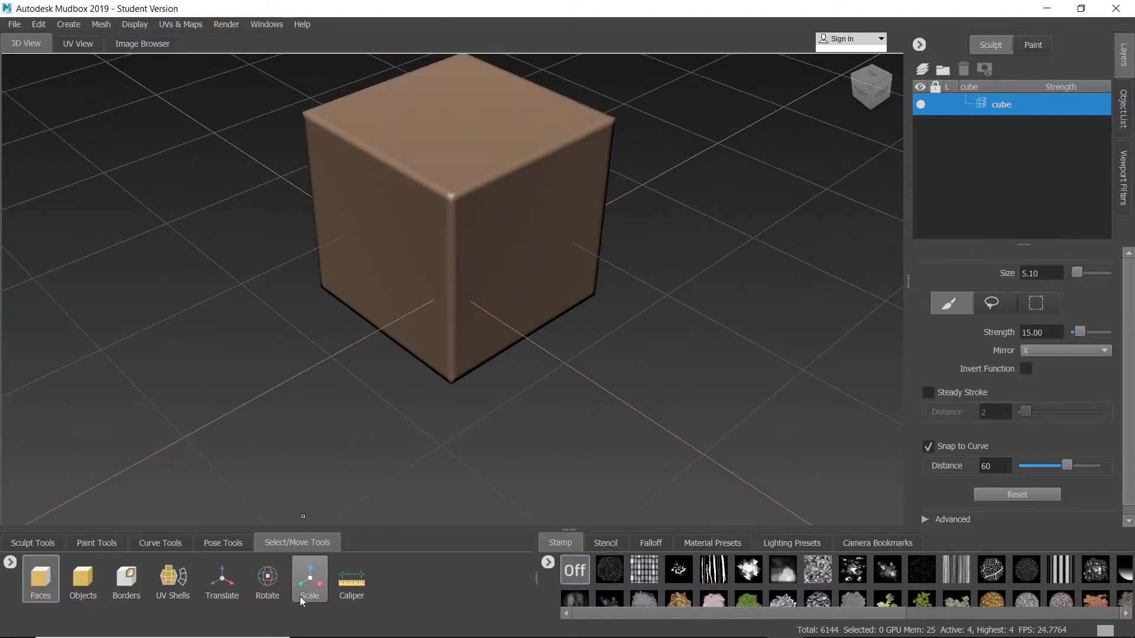
click(267, 579)
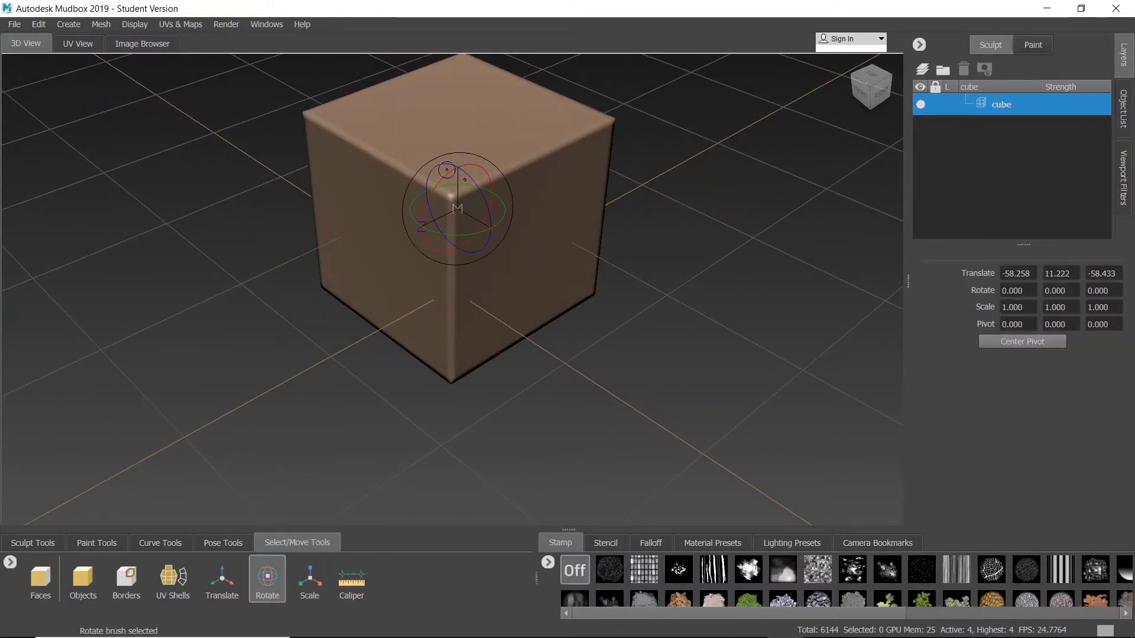
drag(449, 183, 503, 190)
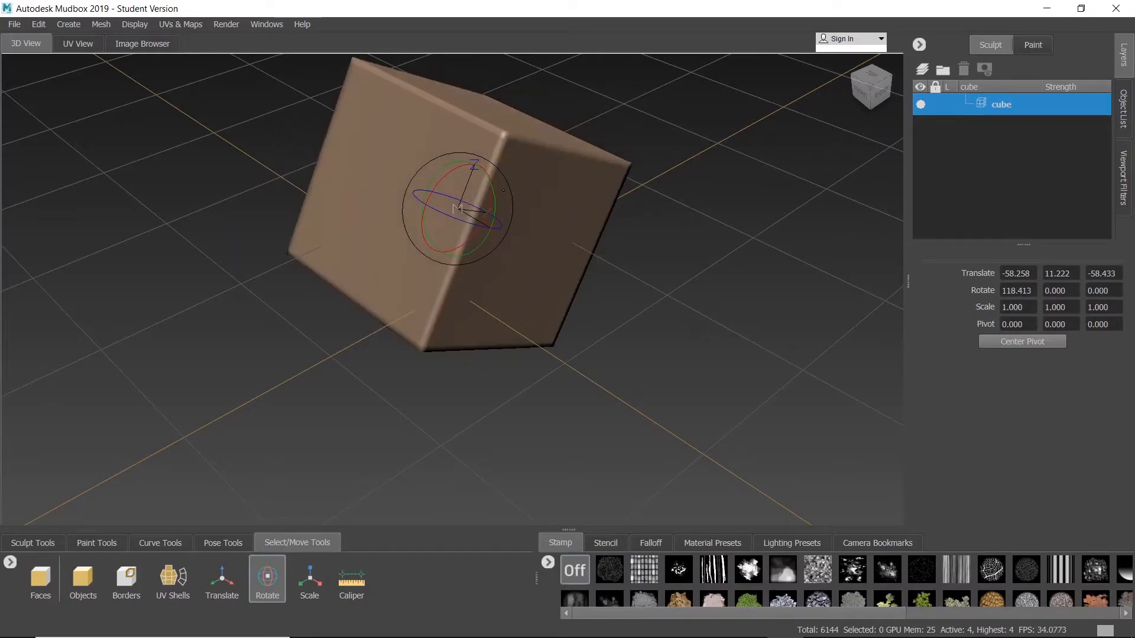
drag(442, 170, 478, 242)
drag(449, 172, 473, 234)
drag(467, 161, 551, 202)
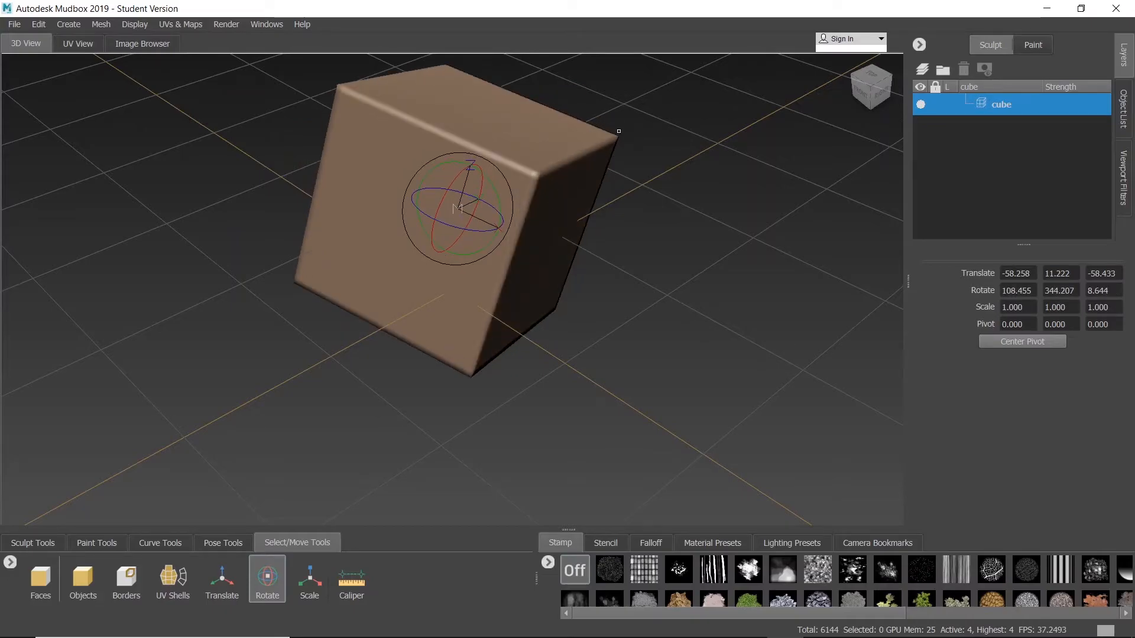
key(1)
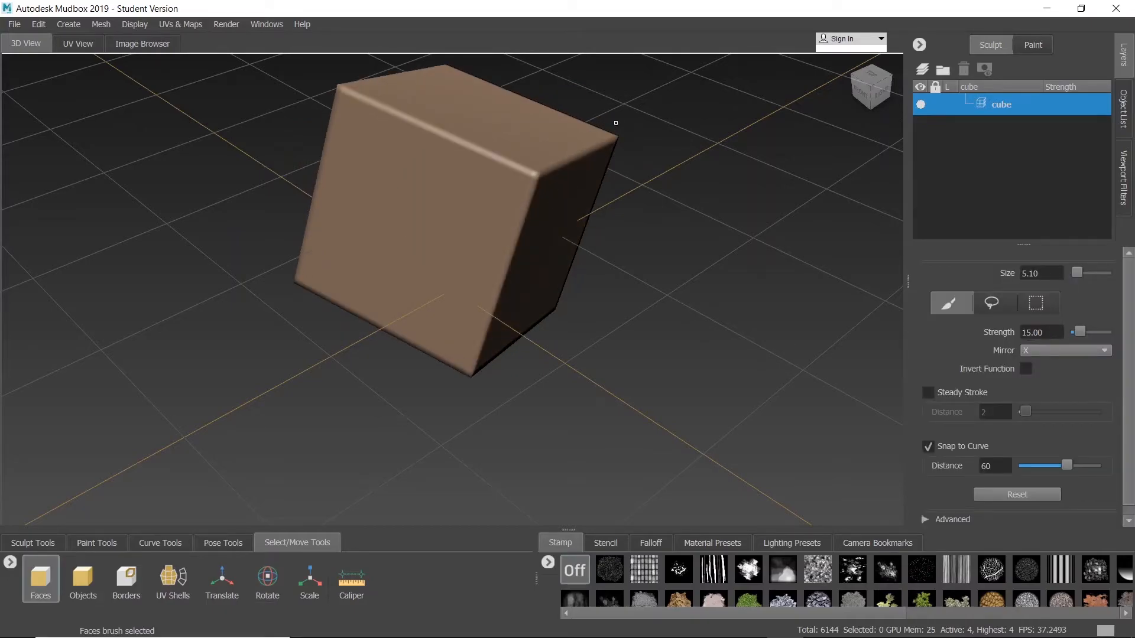
- Scale the cube into a long, thin bar and clear the face selection on its end
scroll(611, 131, down, 2)
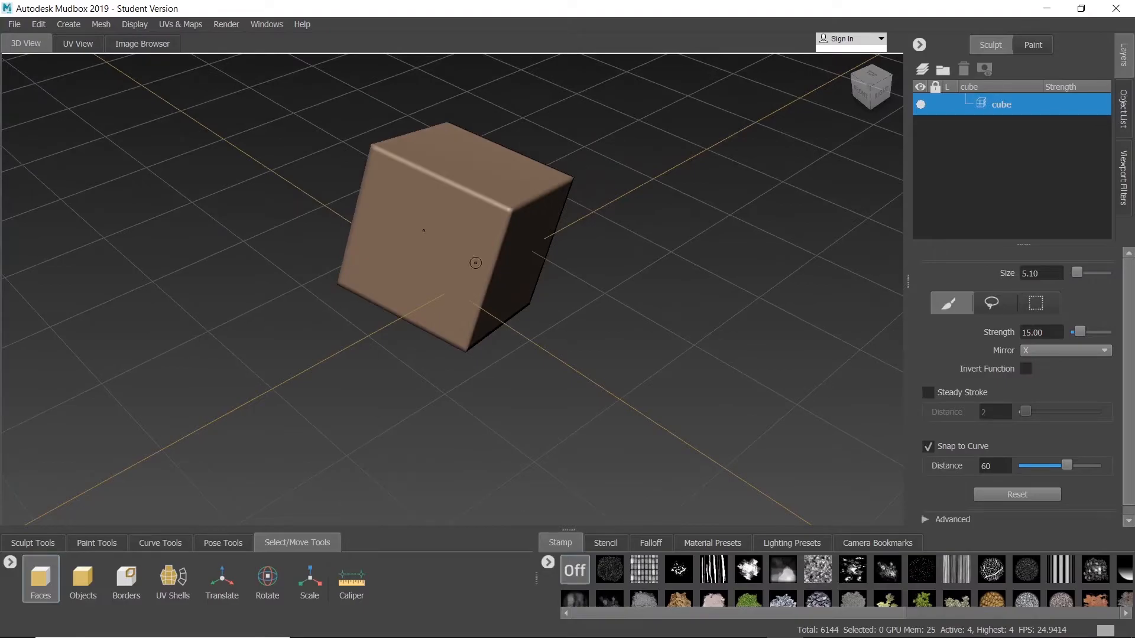
click(453, 198)
click(492, 222)
click(309, 579)
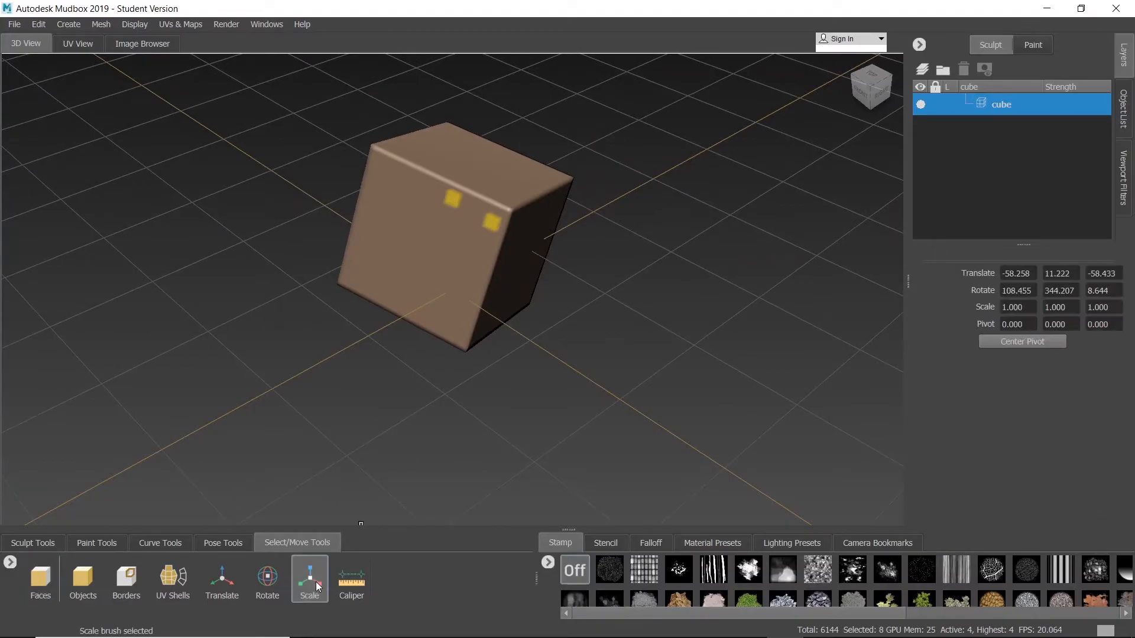
mouse_move(477, 220)
mouse_down()
mouse_move(544, 183)
mouse_move(441, 237)
mouse_move(521, 198)
mouse_move(463, 192)
mouse_move(481, 142)
mouse_move(451, 246)
mouse_move(446, 231)
mouse_move(485, 240)
mouse_move(460, 230)
mouse_up()
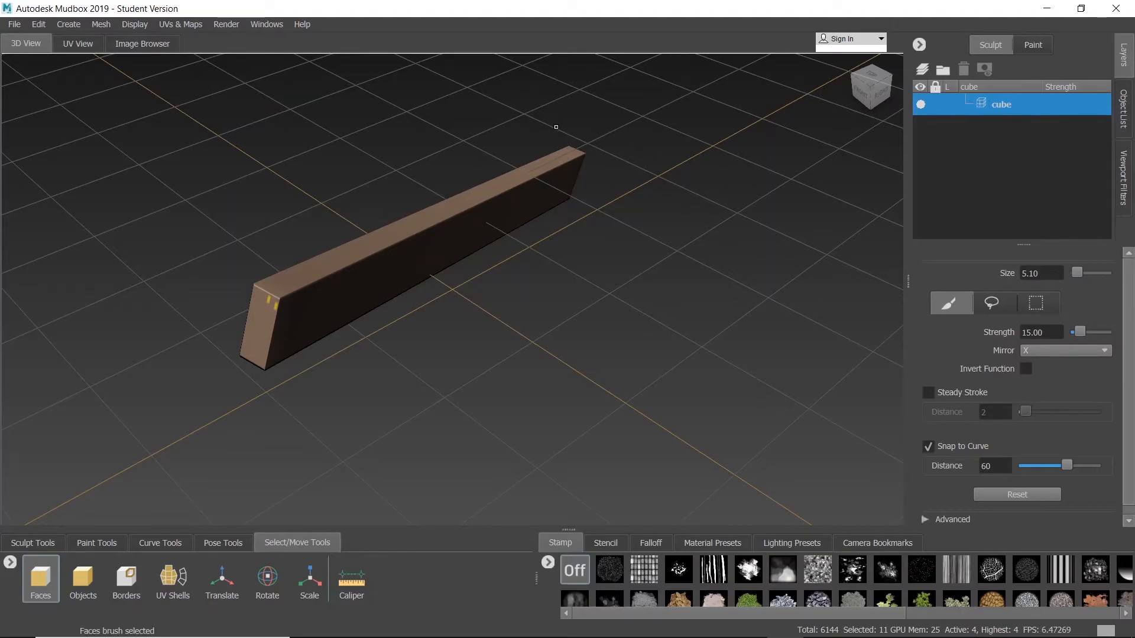
click(610, 116)
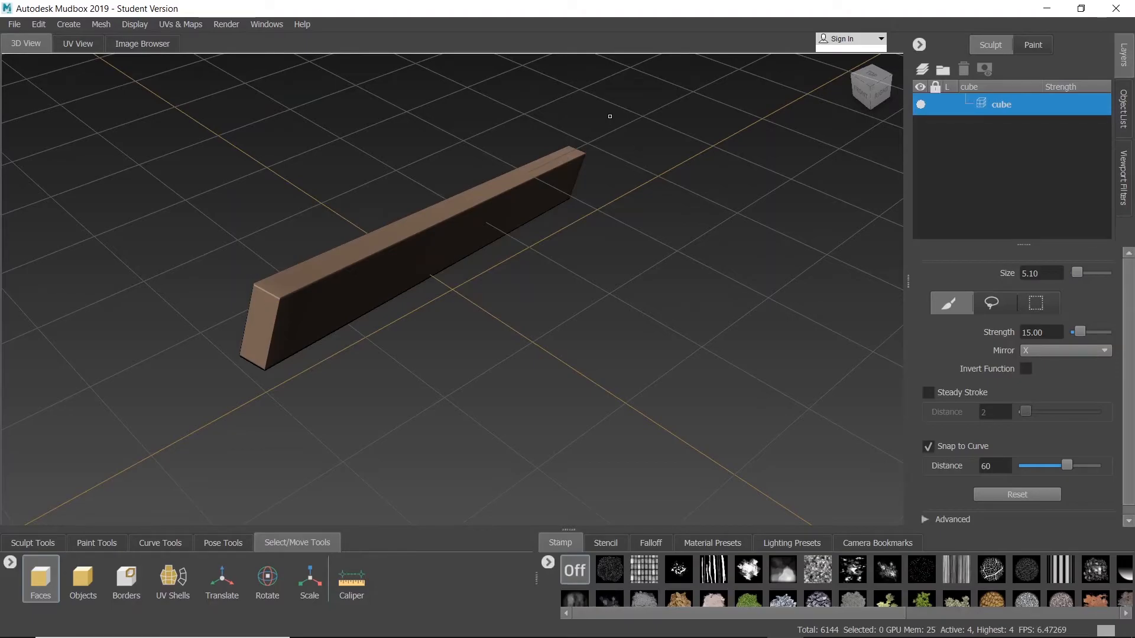
- Add a Bull mesh and a Basic Head mesh to the scene with the bar
click(74, 25)
mouse_move(76, 41)
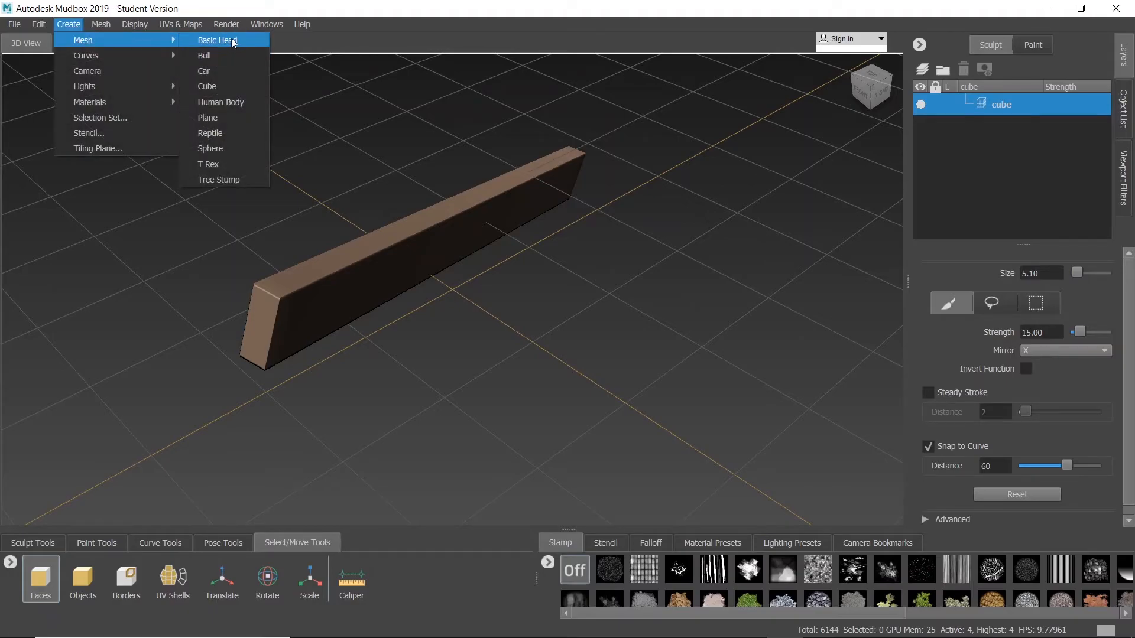
click(231, 53)
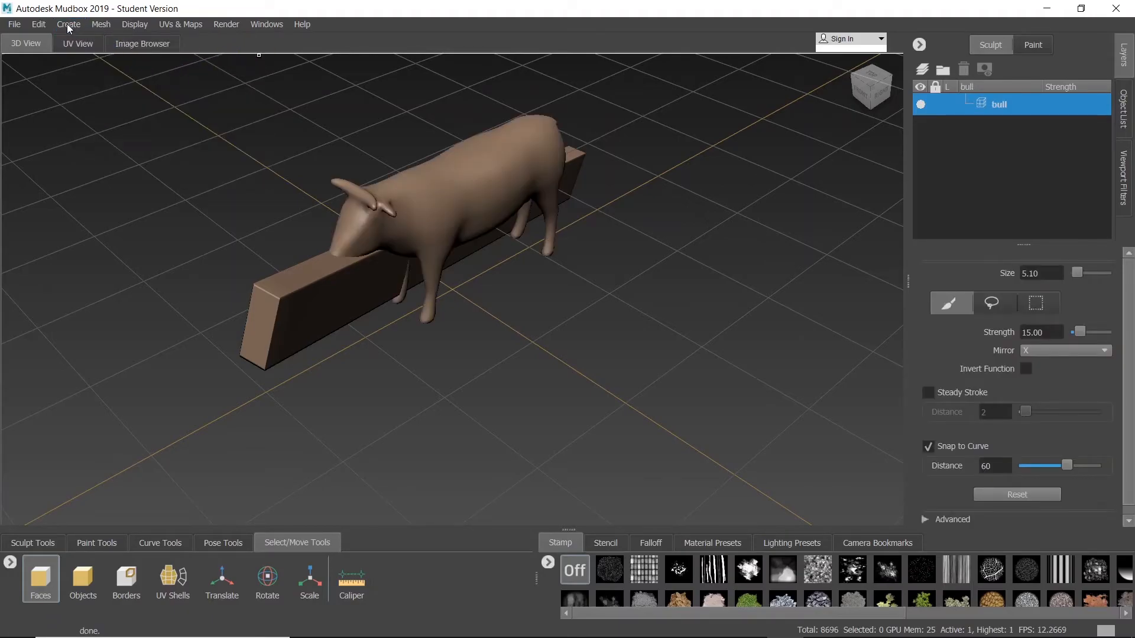
click(66, 24)
mouse_move(90, 38)
click(233, 40)
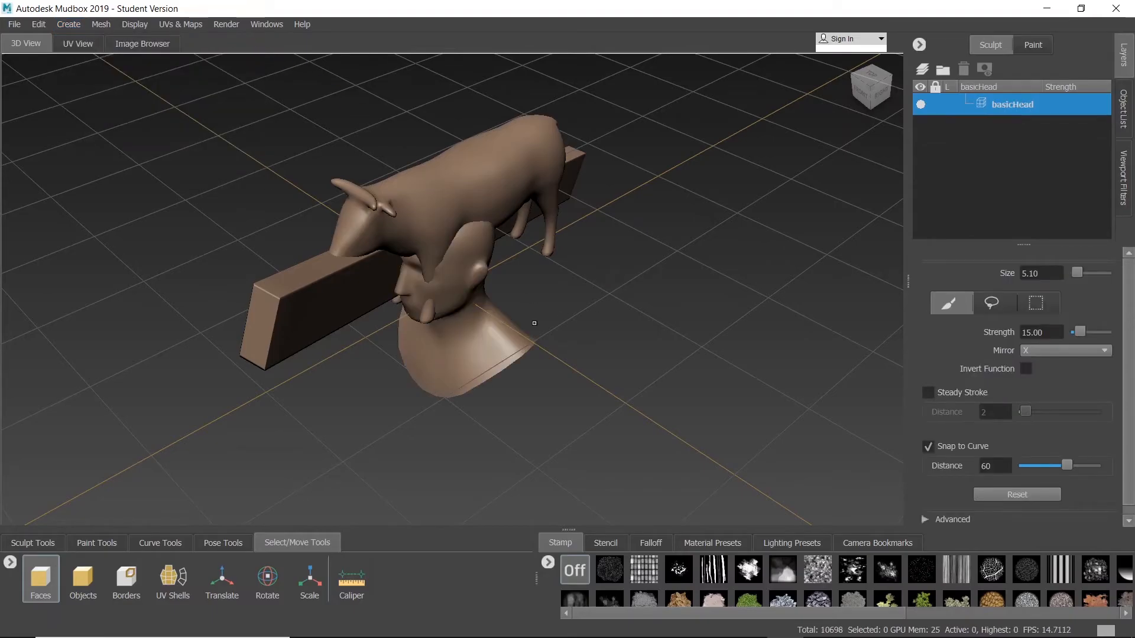
- Translate the head to about 191 on X and move the bull to the opposite side of the bar
click(436, 341)
click(222, 578)
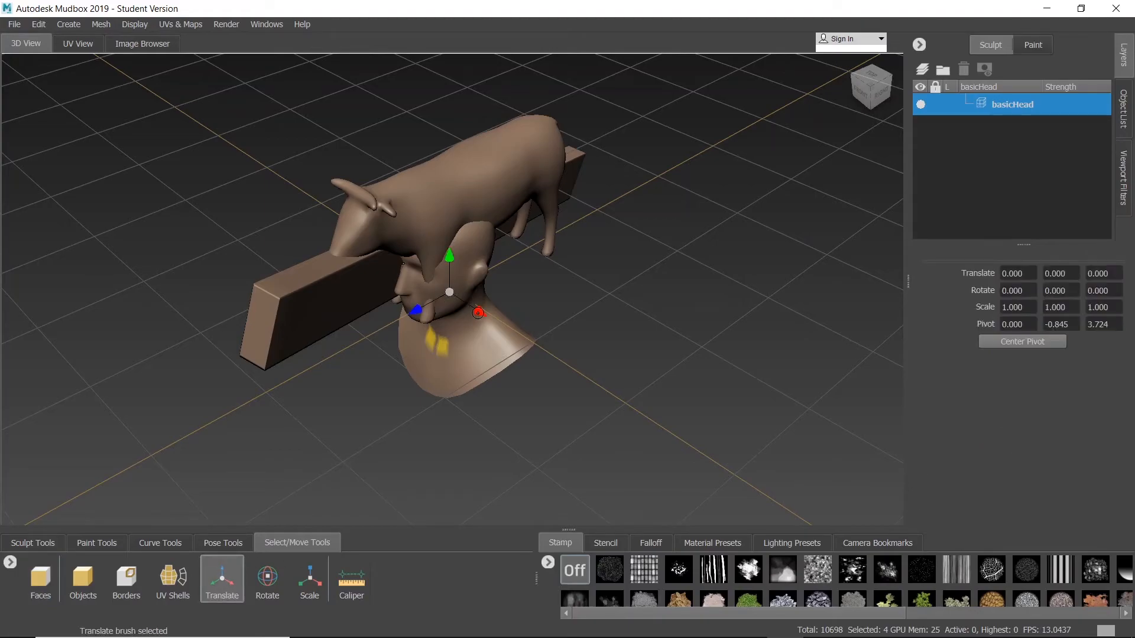
drag(478, 312, 513, 275)
click(424, 217)
drag(451, 294, 322, 204)
alt+drag(390, 230, 546, 242)
scroll(559, 229, down, 3)
scroll(559, 229, up, 4)
scroll(559, 229, down, 3)
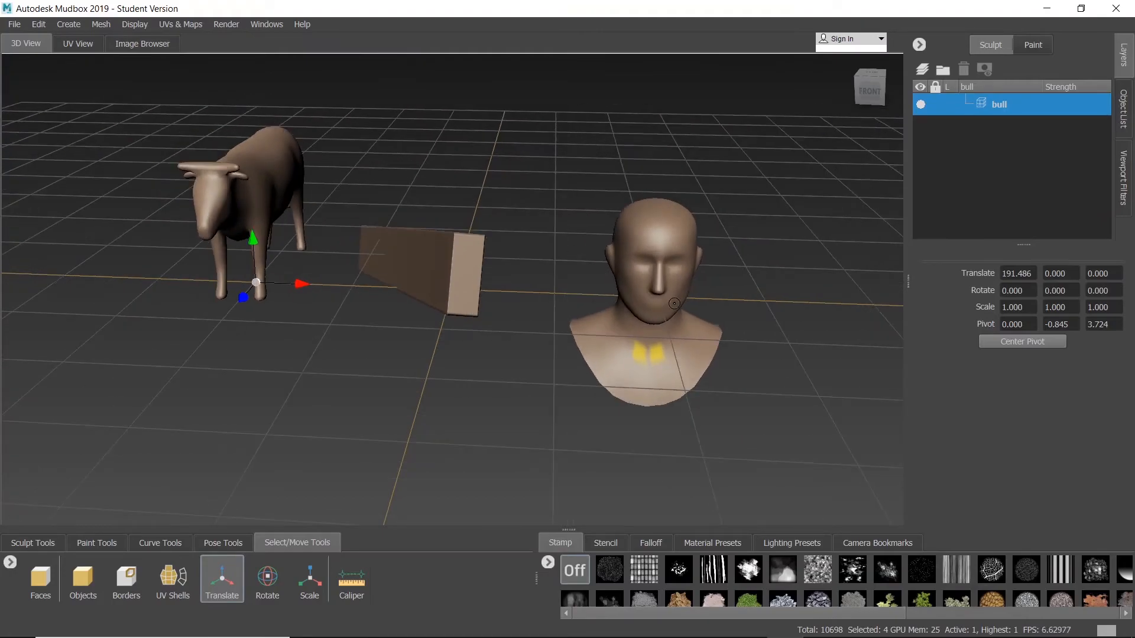
- Scale the basic head along X to about 0.885 so it becomes narrower
click(670, 342)
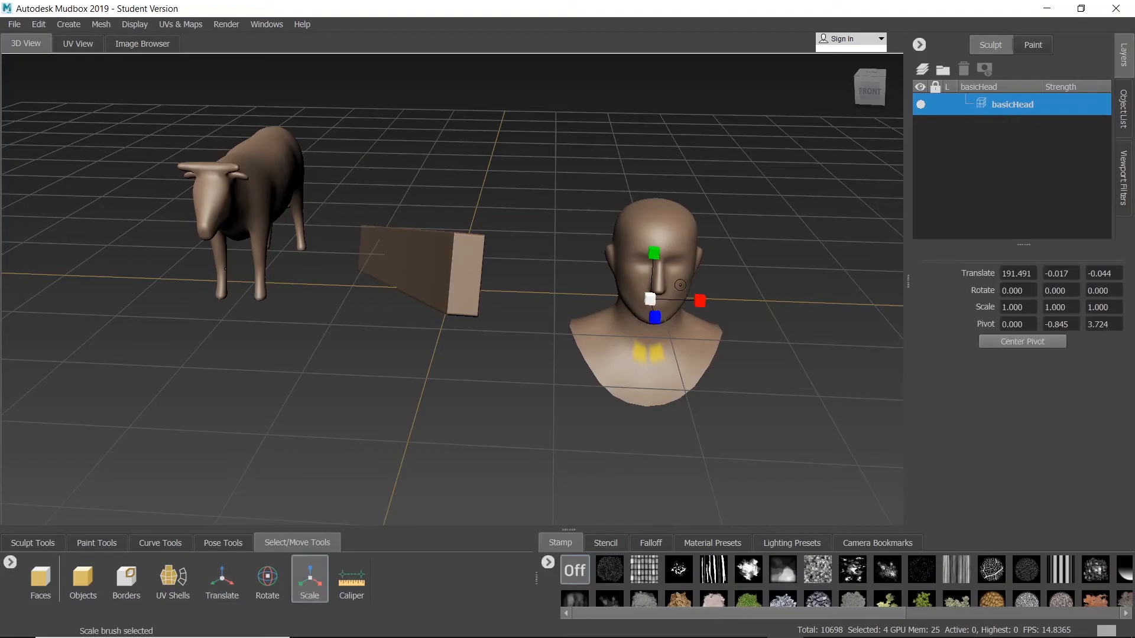
drag(700, 301, 645, 215)
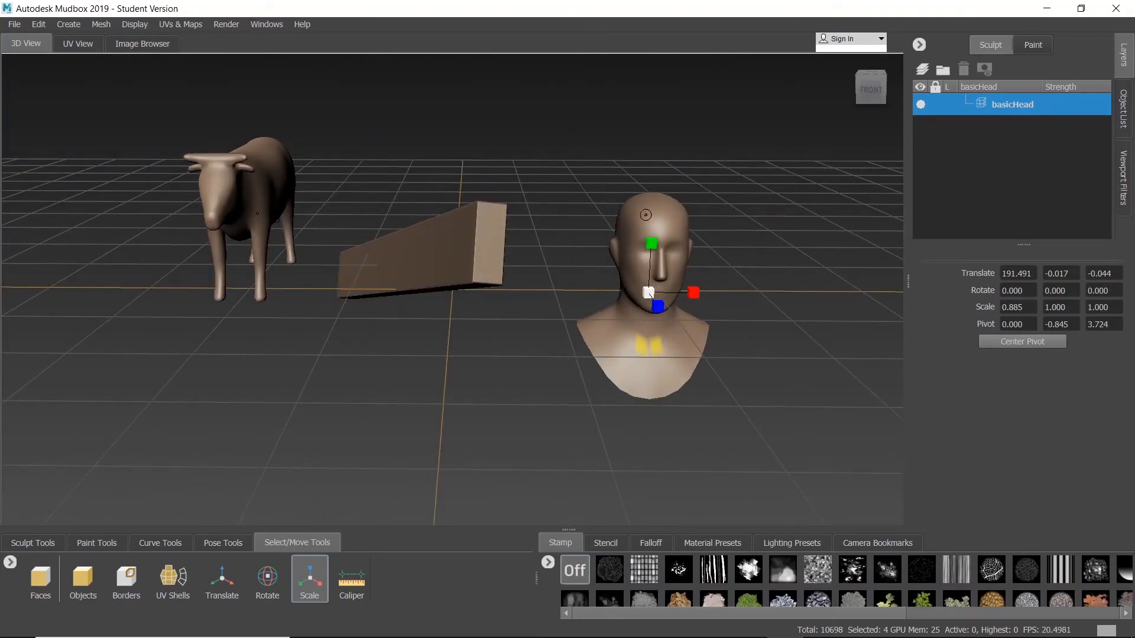
key(1)
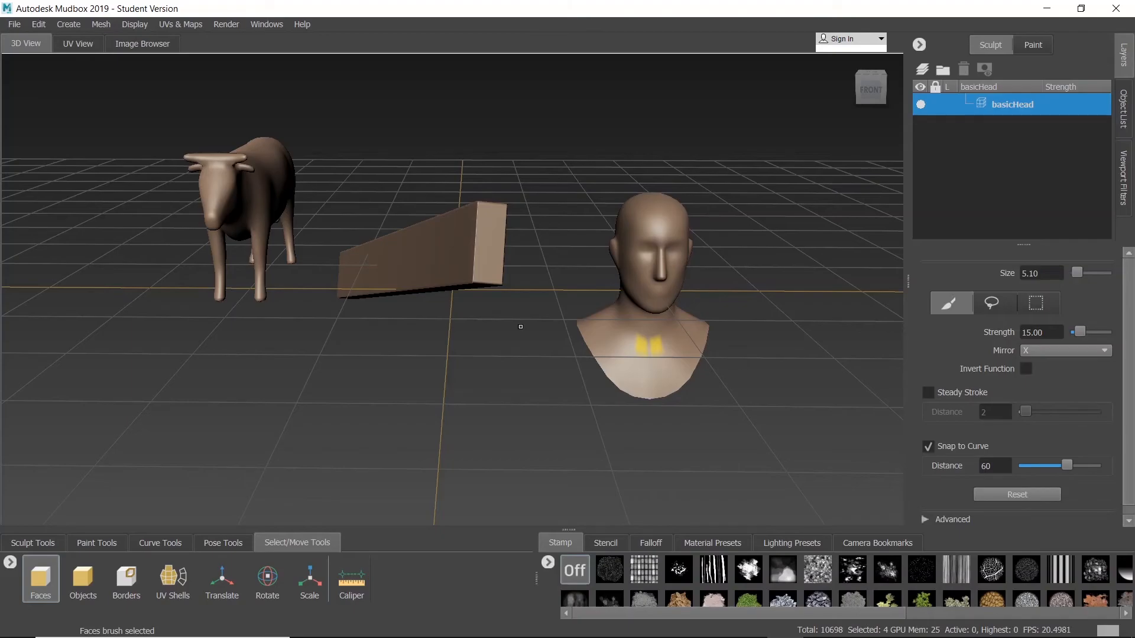